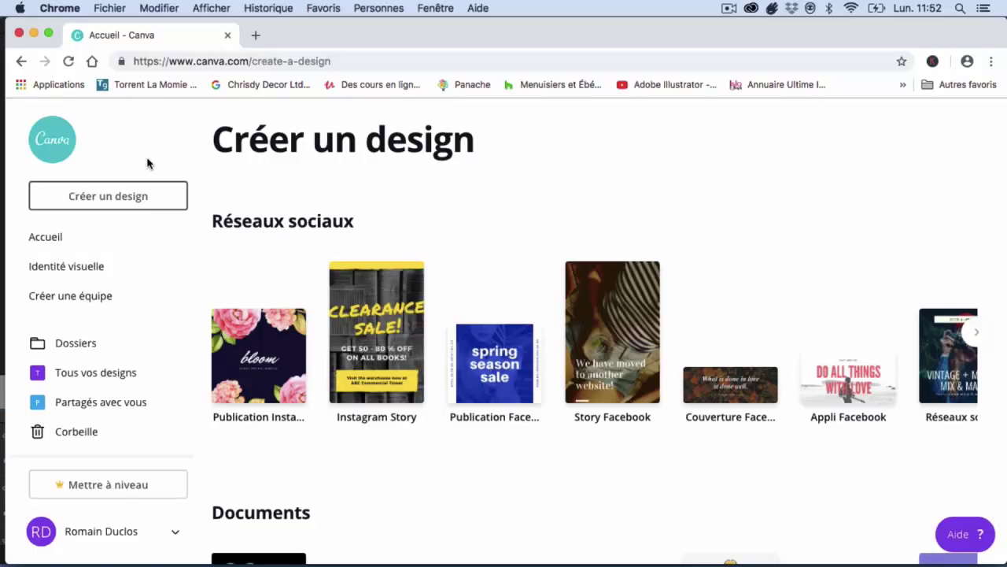
Step: Visit the home and design-creation pages, and examine the colour palettes, logos and fonts on the Identité visuelle page
{"action": "left_click", "coordinate": [57, 238]}
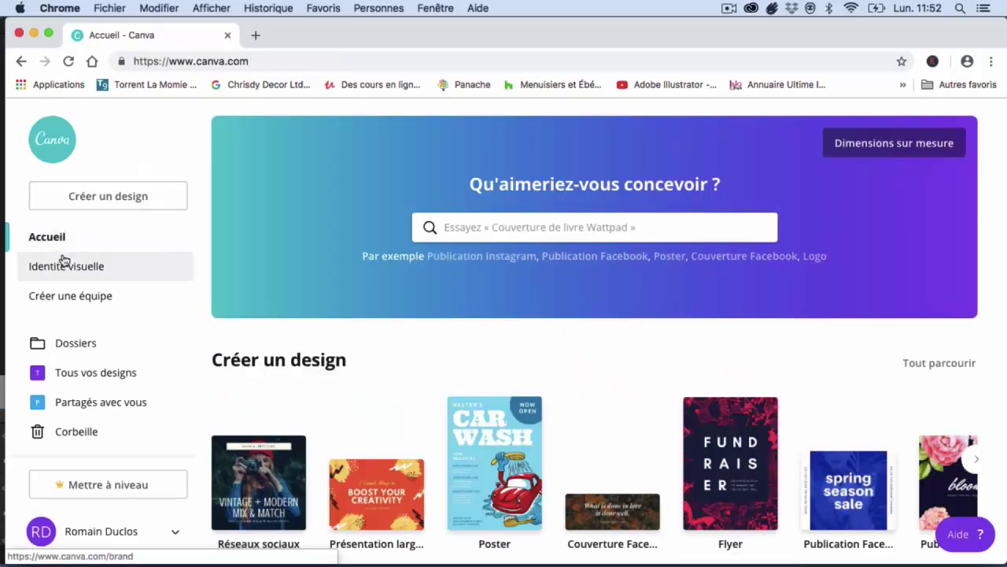
{"action": "left_click", "coordinate": [79, 203]}
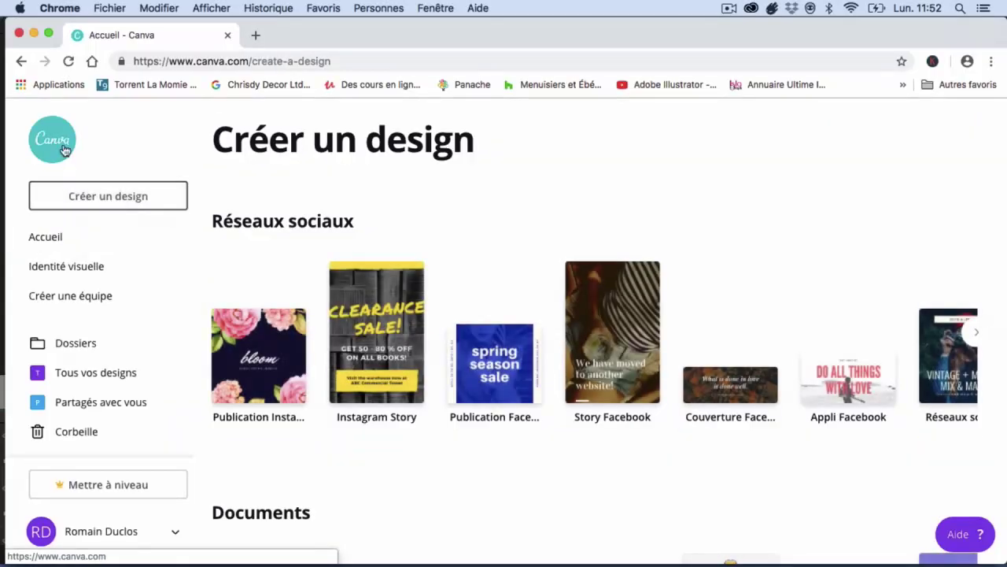
{"action": "left_click", "coordinate": [63, 266]}
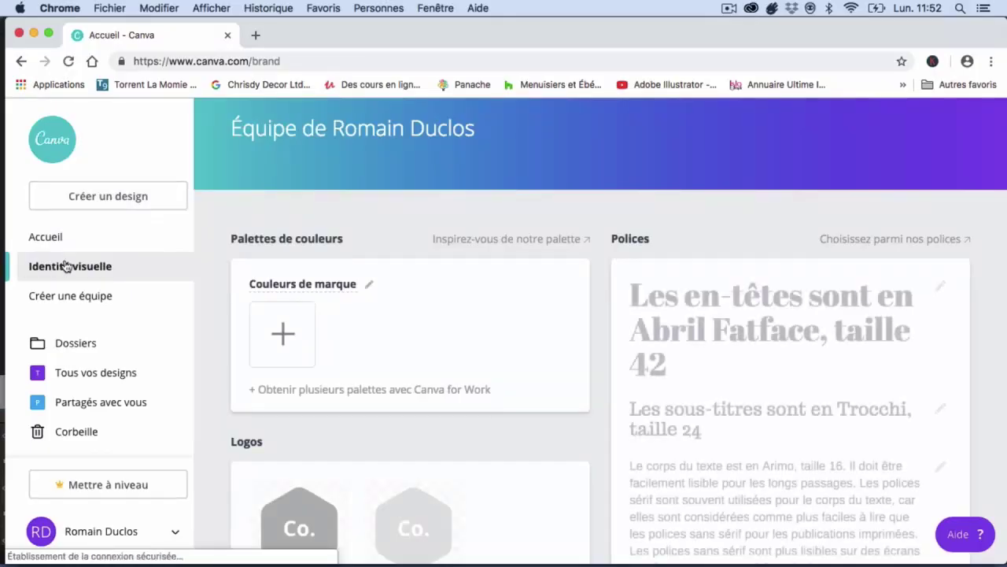
{"action": "mouse_move", "coordinate": [684, 257]}
{"action": "scroll", "coordinate": [685, 257], "scroll_direction": "down", "scroll_amount": 1}
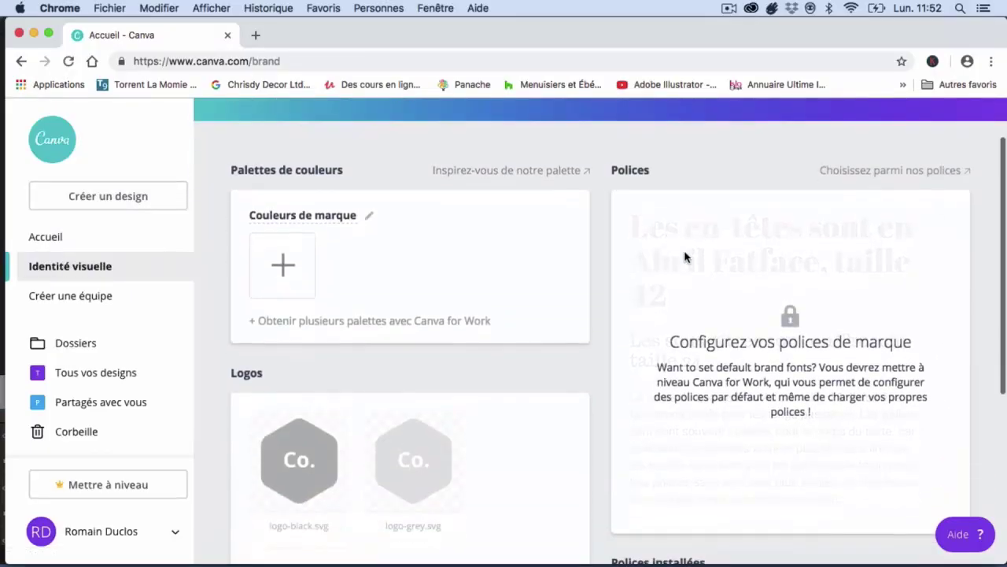
{"action": "scroll", "coordinate": [683, 256], "scroll_direction": "down", "scroll_amount": 3}
{"action": "scroll", "coordinate": [684, 256], "scroll_direction": "up", "scroll_amount": 4}
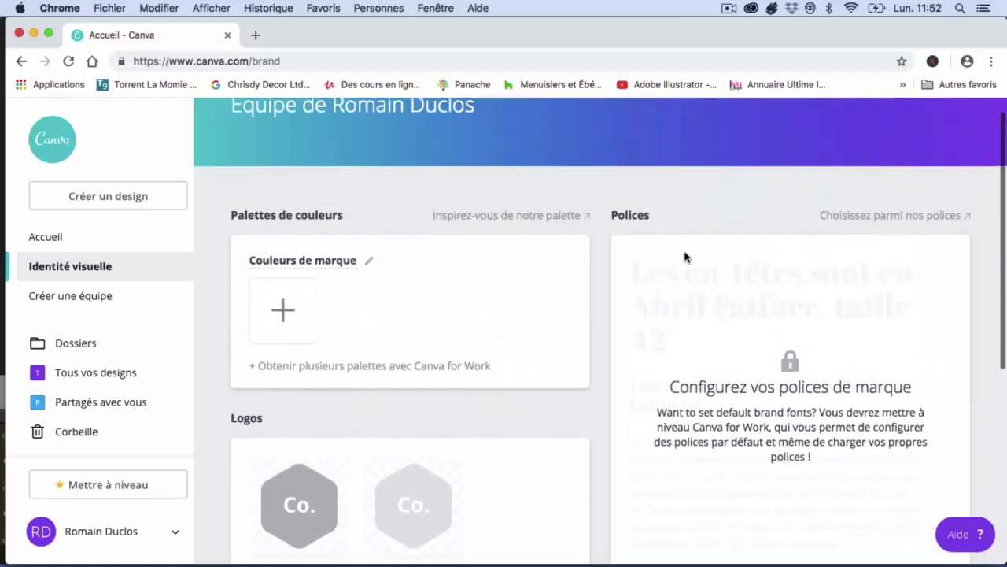
{"action": "scroll", "coordinate": [685, 256], "scroll_direction": "down", "scroll_amount": 1}
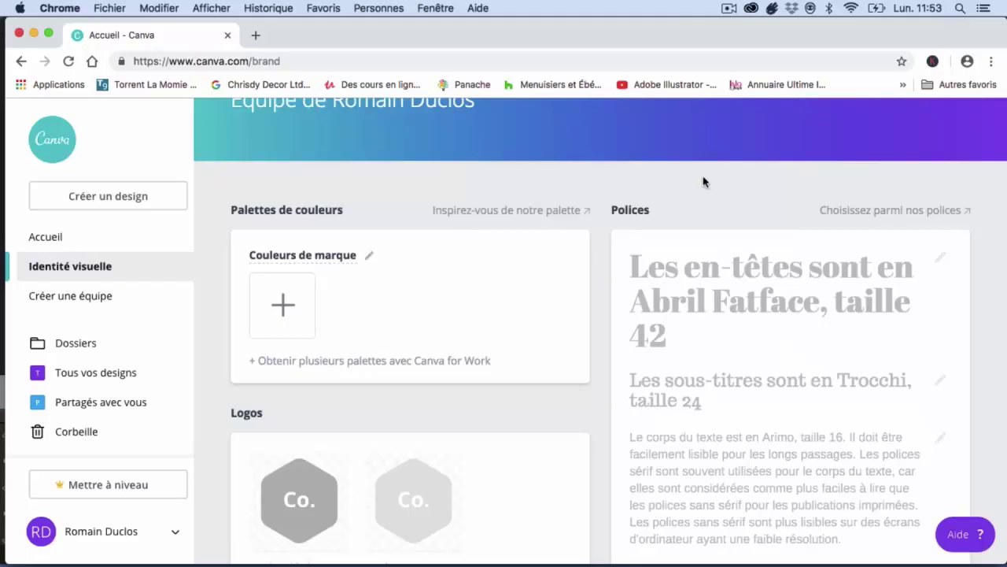
{"action": "scroll", "coordinate": [435, 293], "scroll_direction": "down", "scroll_amount": 1}
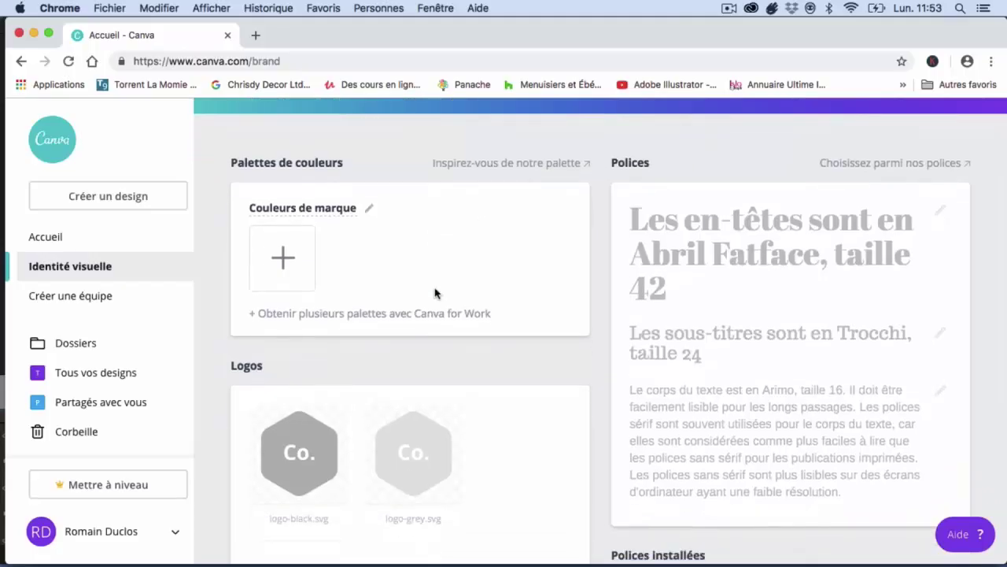
Step: Look through the team creation page, the folders, all designs and the designs shared with the account
{"action": "left_click", "coordinate": [91, 299]}
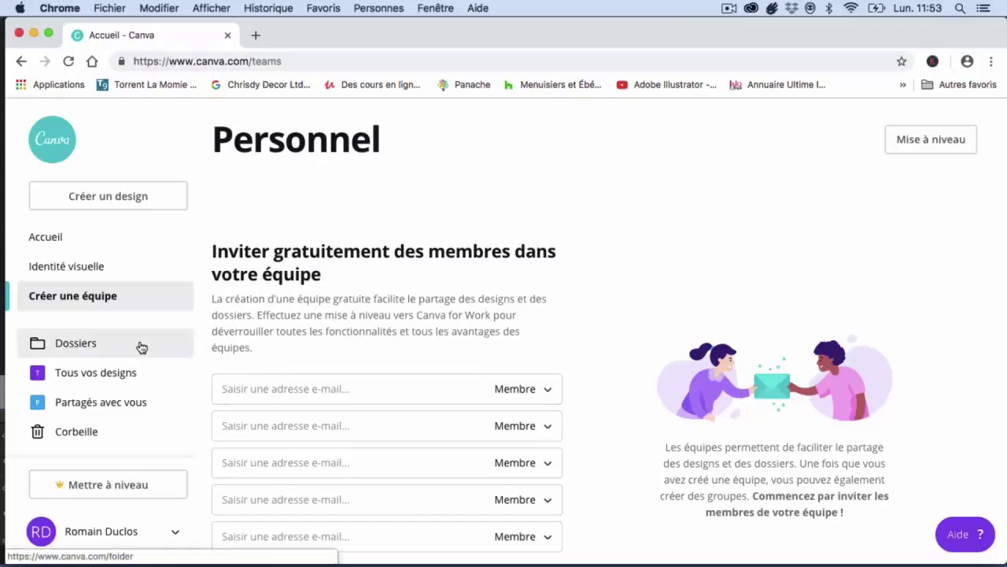
{"action": "left_click", "coordinate": [92, 348]}
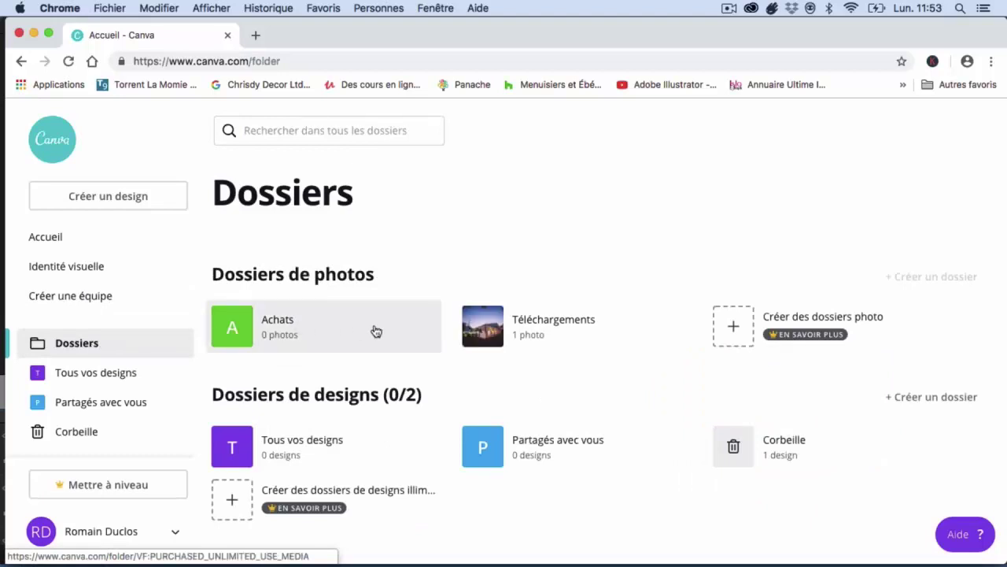
{"action": "left_click", "coordinate": [94, 384]}
{"action": "left_click", "coordinate": [95, 402]}
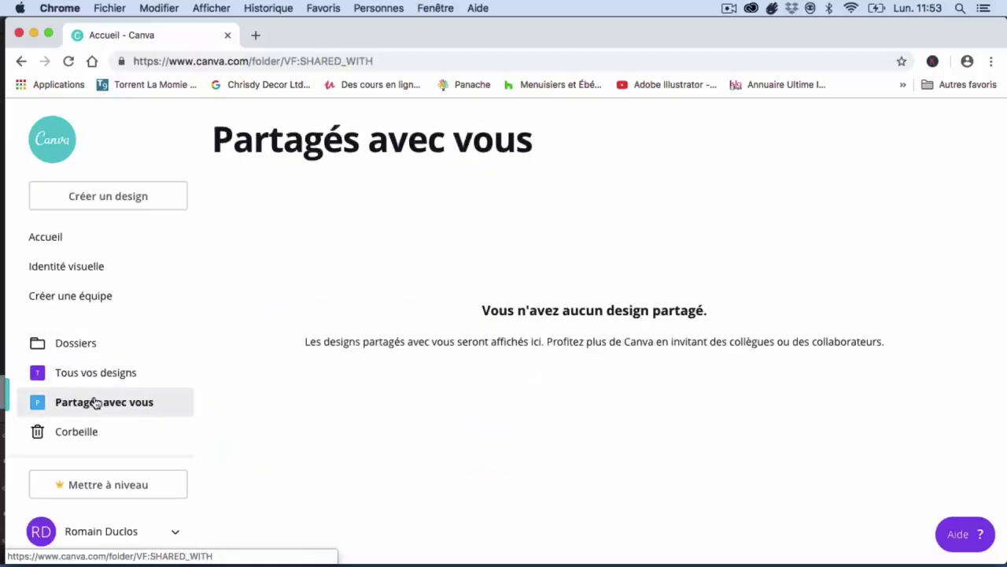
Step: Open a blank Réseaux sociaux design from the home page, look at its editor and return to the home page
{"action": "left_click", "coordinate": [70, 235]}
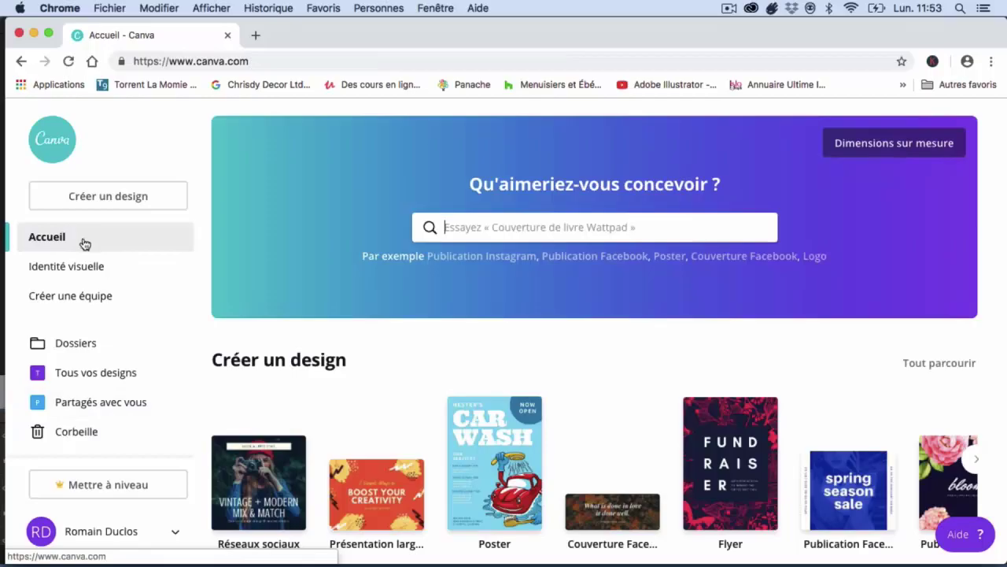
{"action": "scroll", "coordinate": [352, 403], "scroll_direction": "down", "scroll_amount": 2}
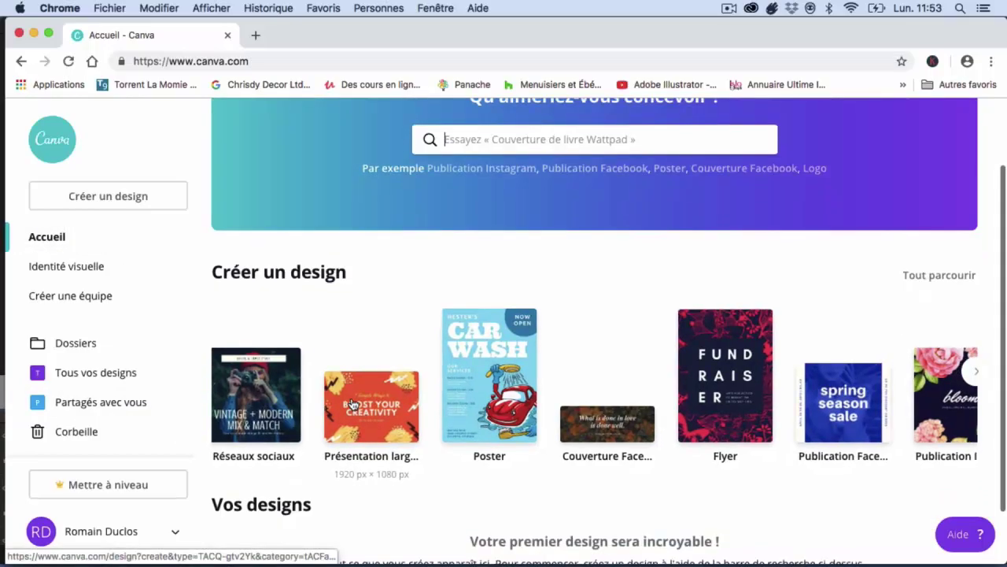
{"action": "left_click", "coordinate": [351, 404]}
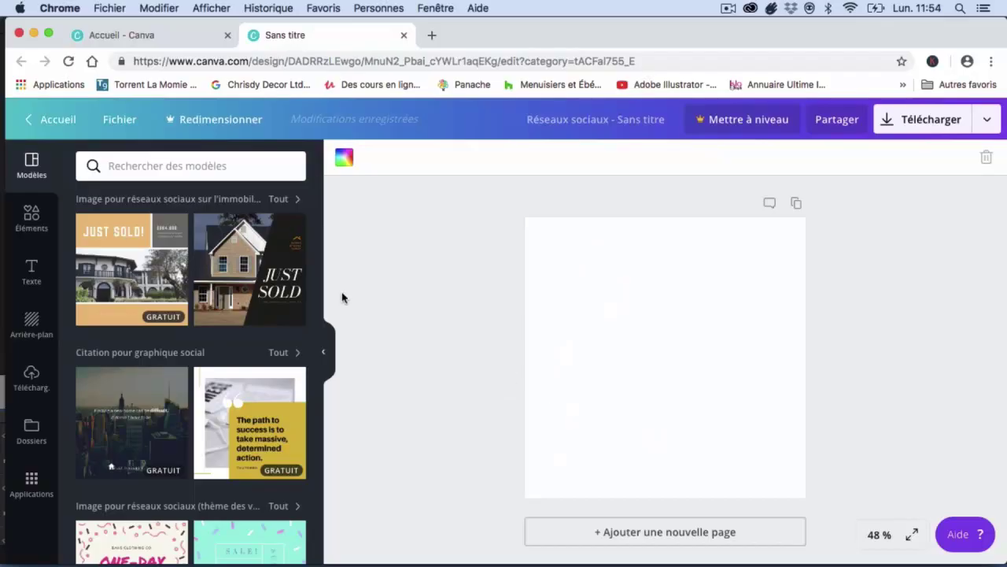
{"action": "left_click", "coordinate": [61, 120]}
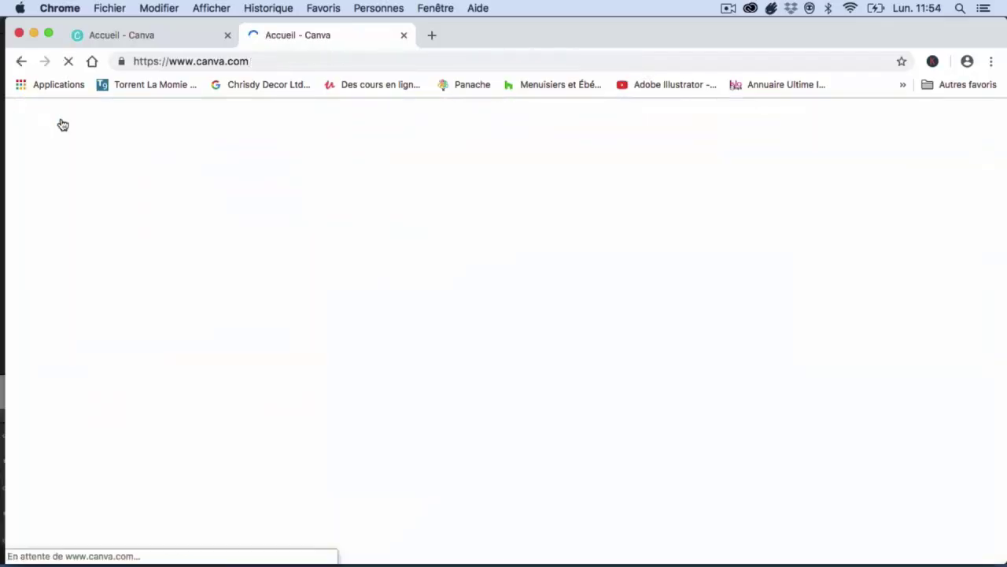
Step: Create a blank Facebook cover design from the full list of design types
{"action": "scroll", "coordinate": [268, 354], "scroll_direction": "down", "scroll_amount": 2}
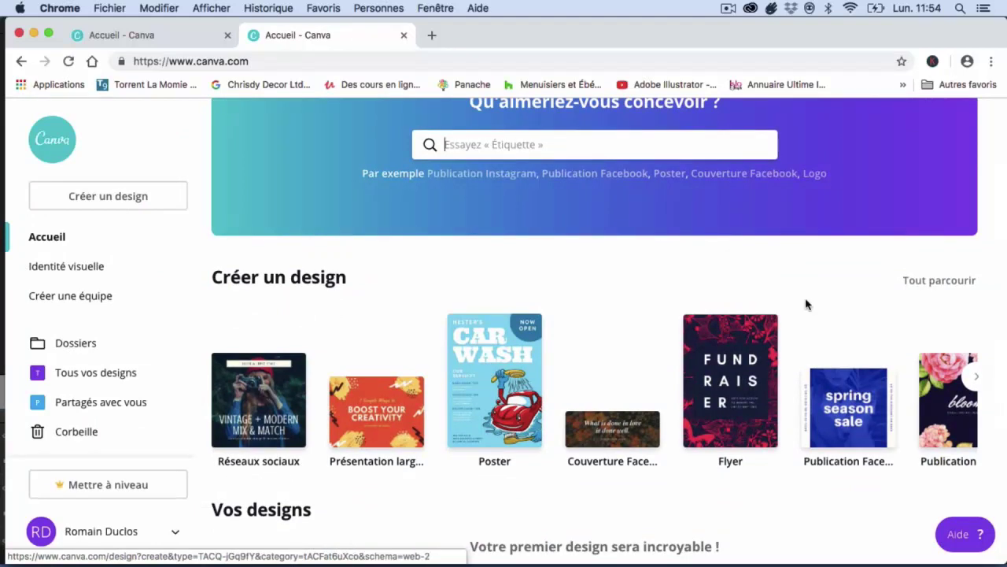
{"action": "left_click", "coordinate": [949, 287]}
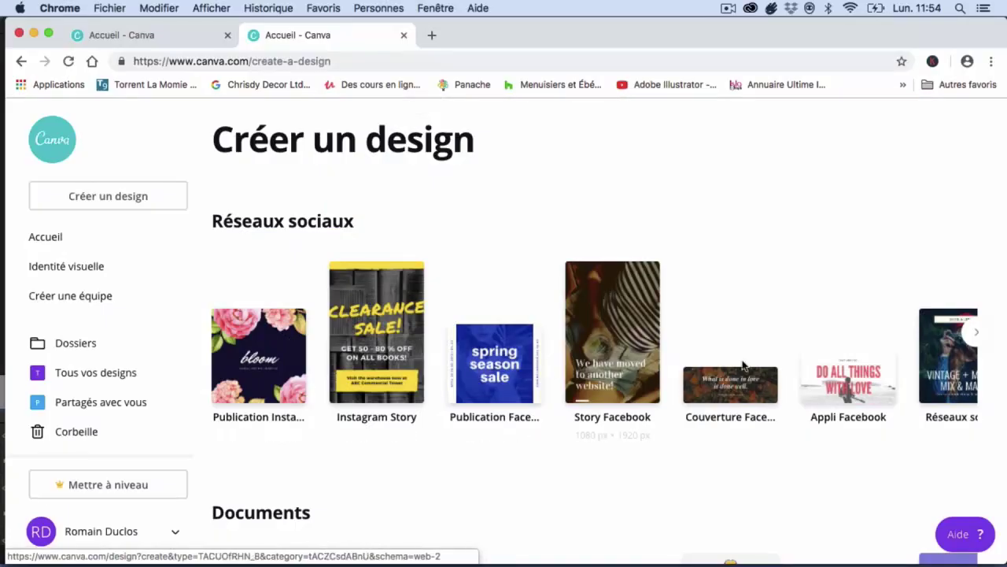
{"action": "left_click", "coordinate": [747, 398]}
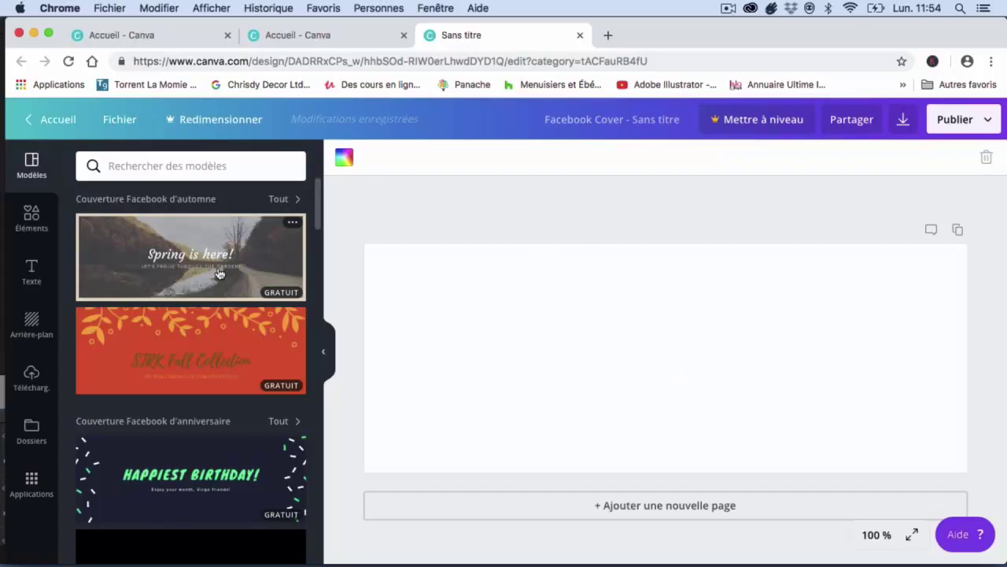
Step: Try the Lushgold Apparel summer template on the Facebook cover and undo it
{"action": "scroll", "coordinate": [220, 273], "scroll_direction": "down", "scroll_amount": 3}
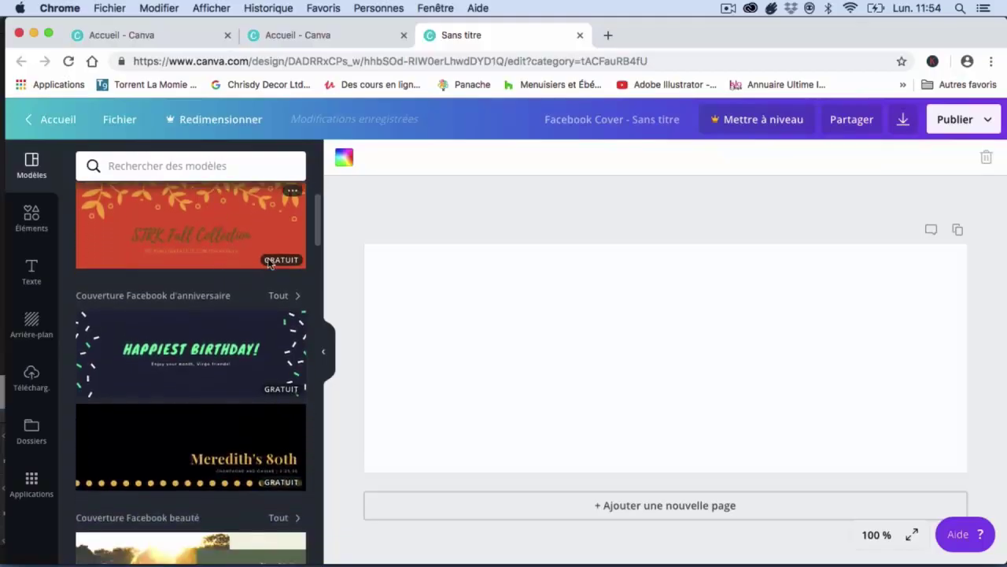
{"action": "scroll", "coordinate": [269, 263], "scroll_direction": "down", "scroll_amount": 8}
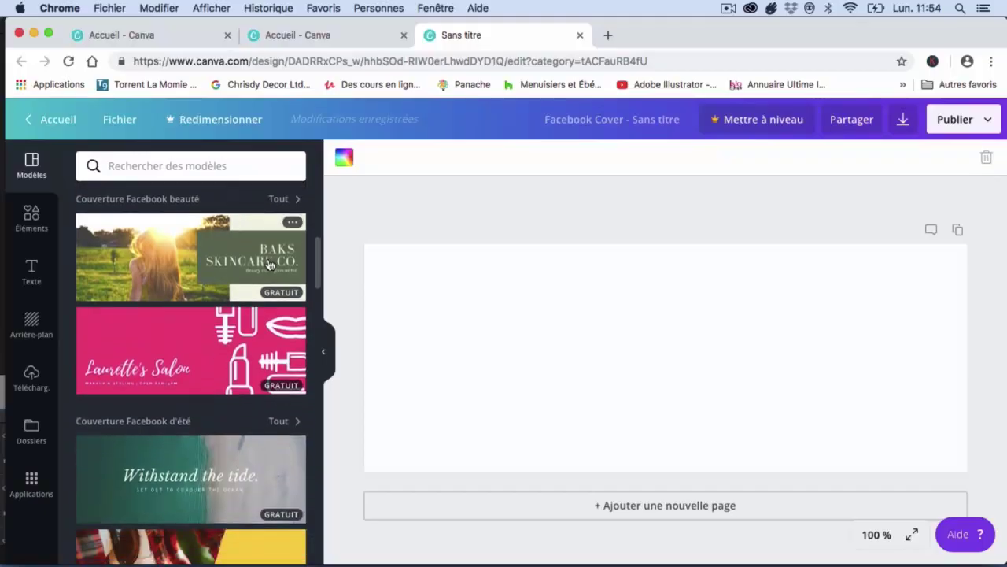
{"action": "scroll", "coordinate": [269, 263], "scroll_direction": "down", "scroll_amount": 9}
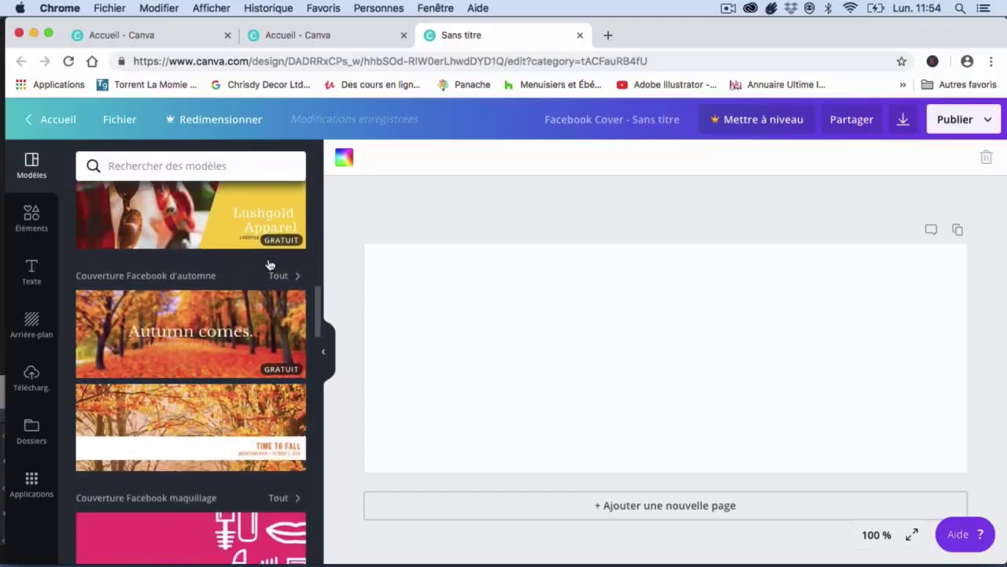
{"action": "scroll", "coordinate": [269, 264], "scroll_direction": "up", "scroll_amount": 4}
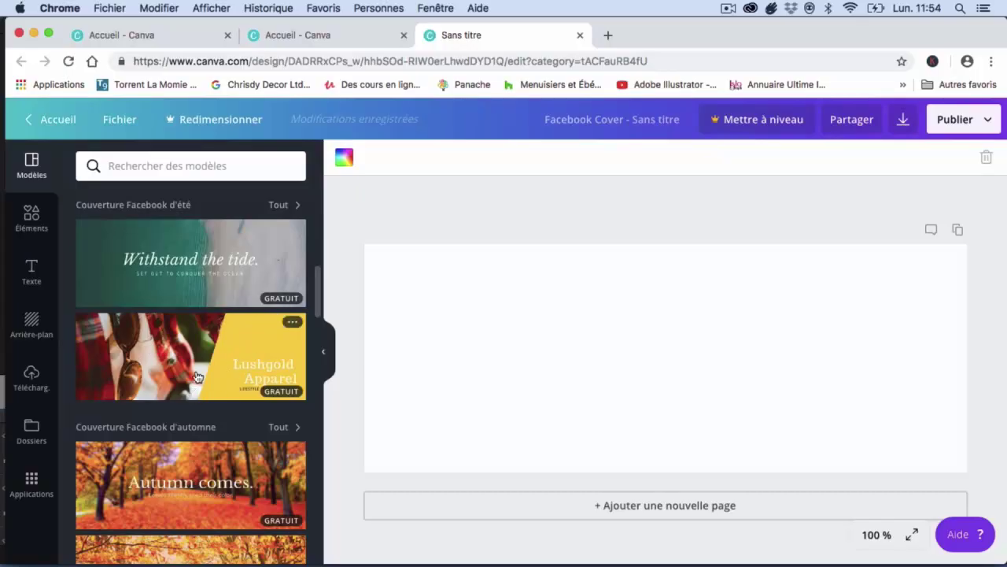
{"action": "scroll", "coordinate": [154, 358], "scroll_direction": "down", "scroll_amount": 2}
{"action": "left_click_drag", "start_coordinate": [169, 319], "coordinate": [486, 365]}
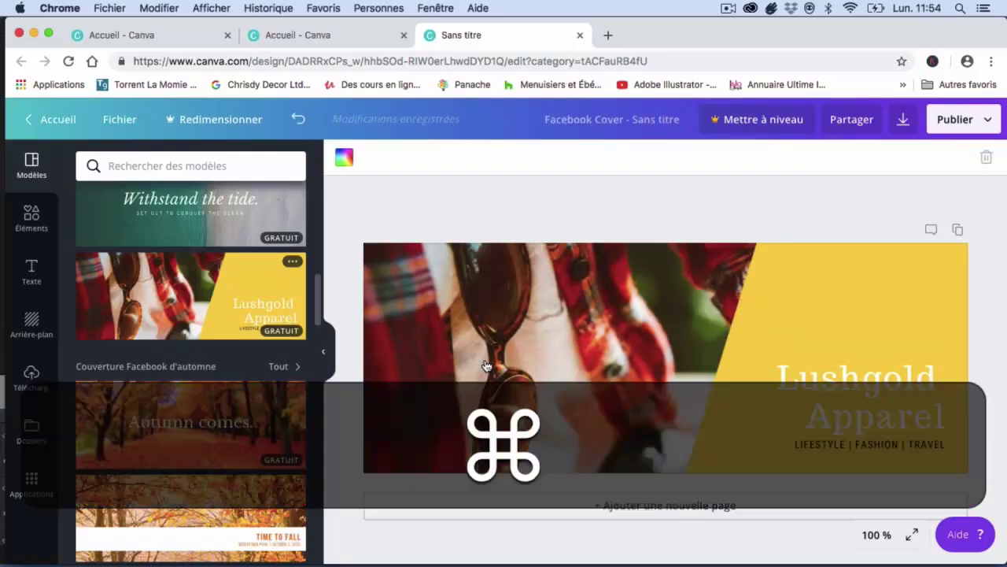
{"action": "key", "text": "super+z"}
Step: Browse the Facebook cover templates from the autumn, makeup and spring categories down through the list of all results
{"action": "scroll", "coordinate": [217, 322], "scroll_direction": "down", "scroll_amount": 1}
{"action": "scroll", "coordinate": [217, 322], "scroll_direction": "down", "scroll_amount": 6}
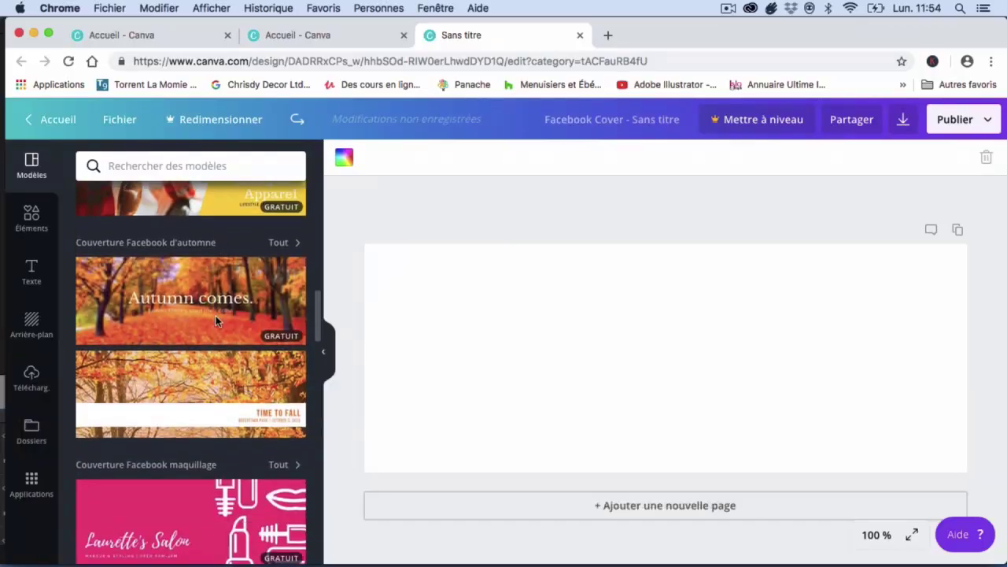
{"action": "scroll", "coordinate": [216, 316], "scroll_direction": "down", "scroll_amount": 4}
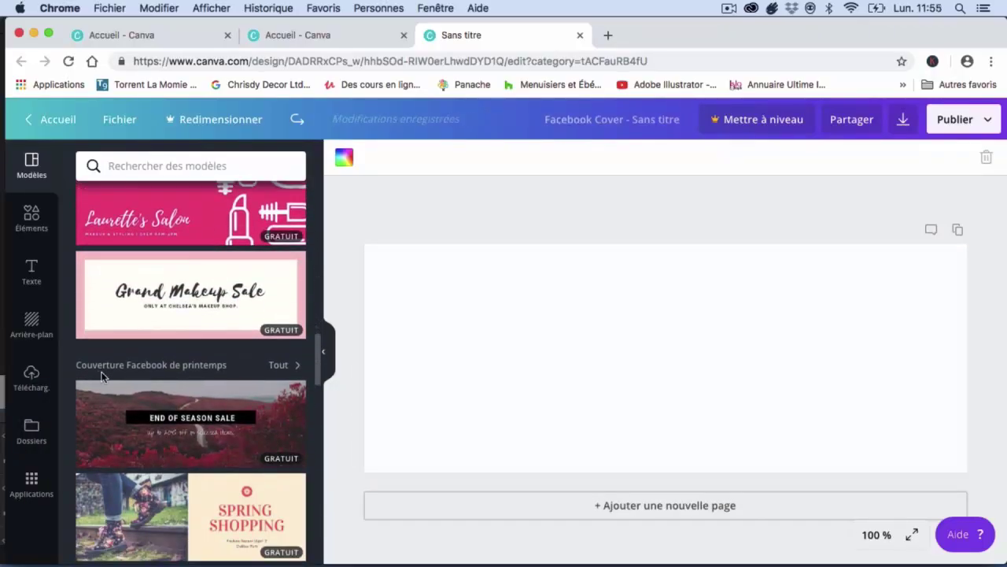
{"action": "scroll", "coordinate": [201, 365], "scroll_direction": "down", "scroll_amount": 8}
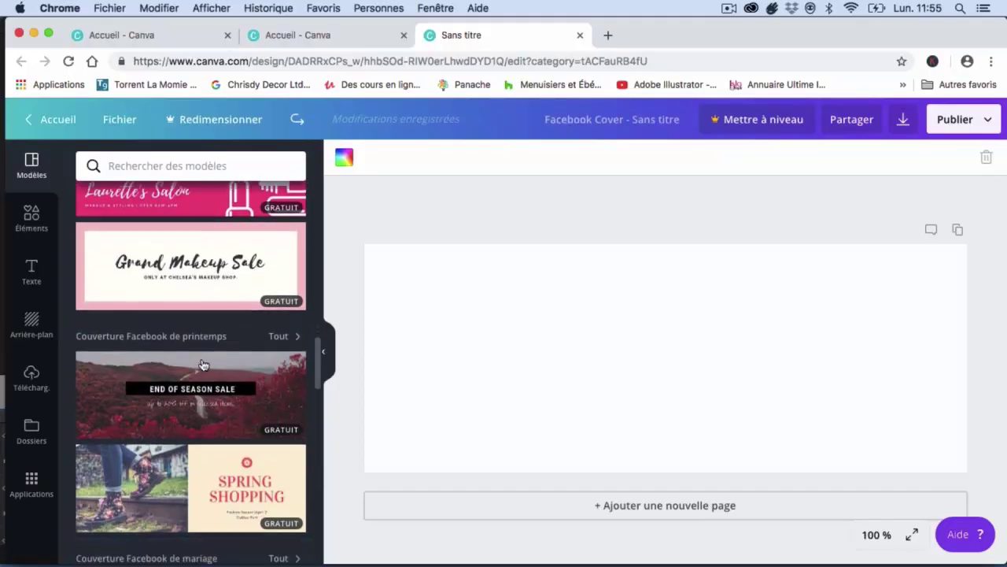
{"action": "scroll", "coordinate": [201, 365], "scroll_direction": "down", "scroll_amount": 10}
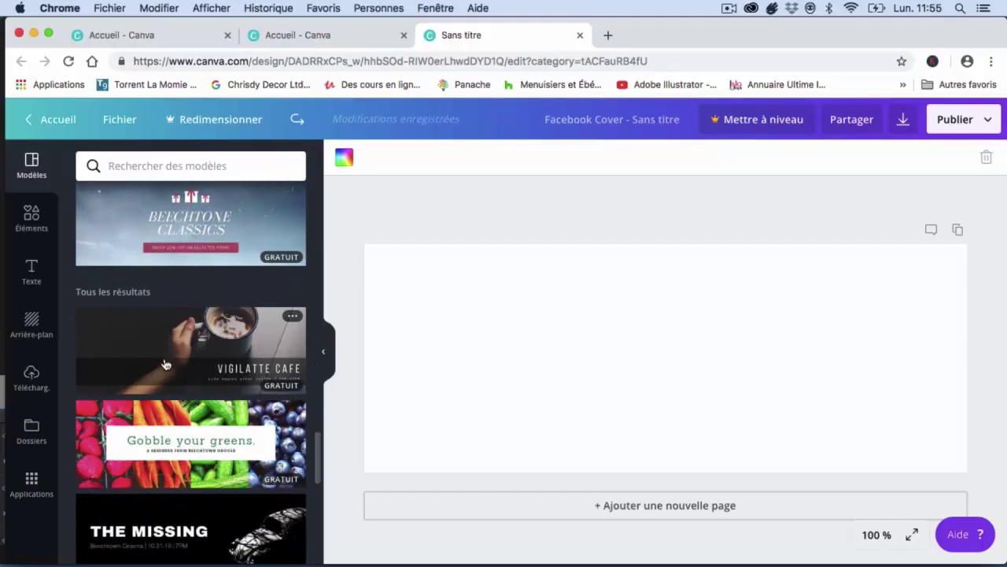
{"action": "scroll", "coordinate": [165, 365], "scroll_direction": "down", "scroll_amount": 10}
{"action": "scroll", "coordinate": [165, 364], "scroll_direction": "down", "scroll_amount": 10}
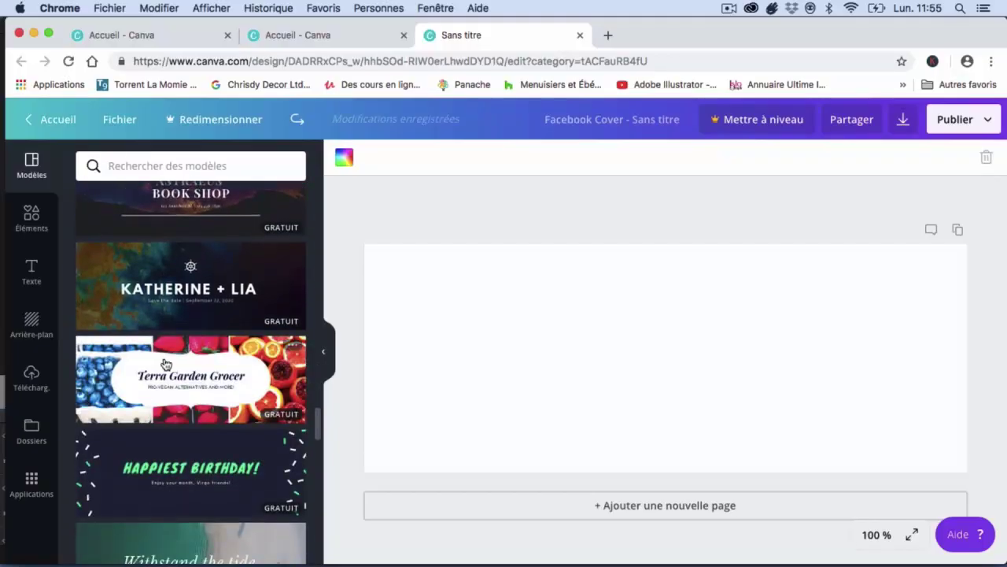
{"action": "scroll", "coordinate": [166, 365], "scroll_direction": "down", "scroll_amount": 10}
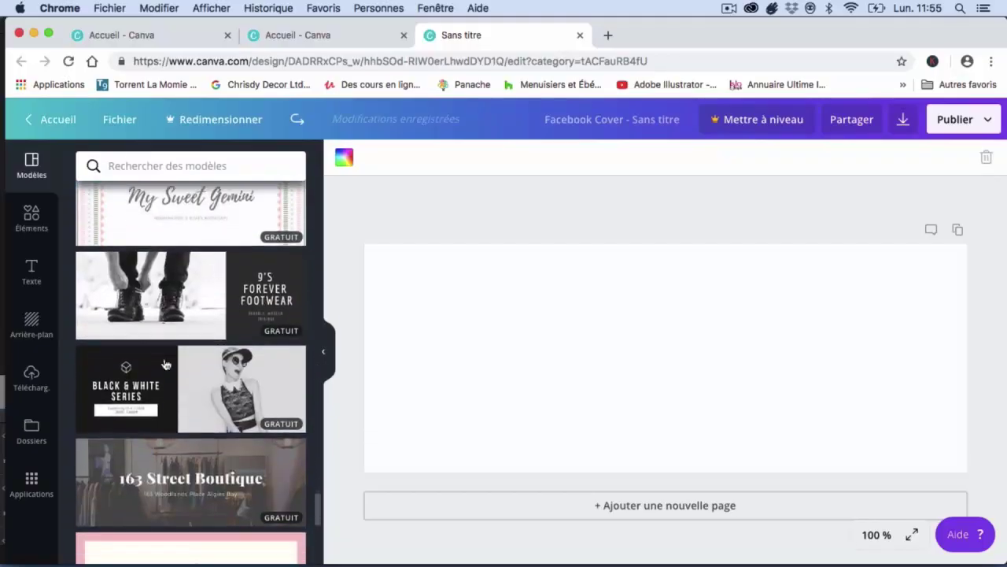
{"action": "scroll", "coordinate": [165, 364], "scroll_direction": "down", "scroll_amount": 5}
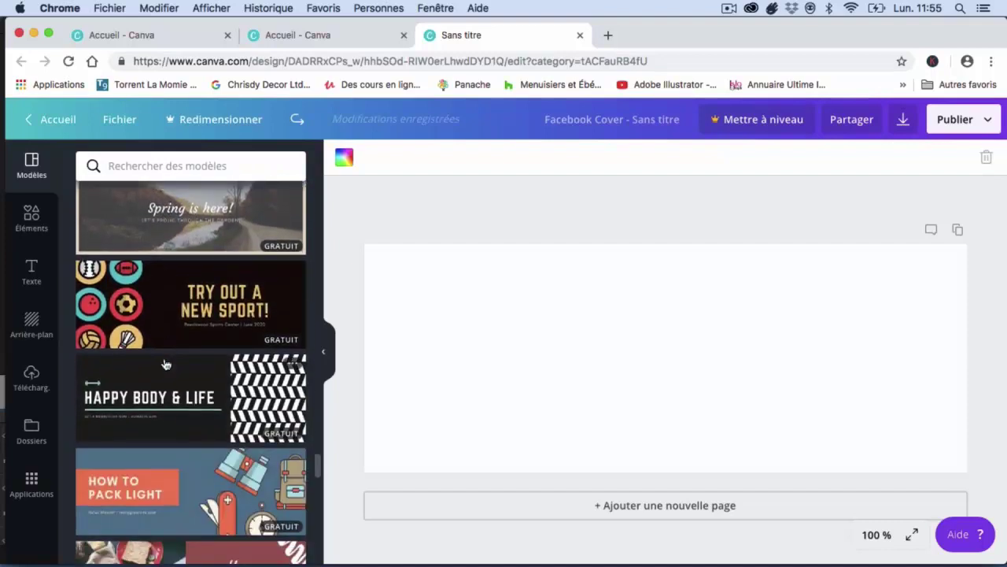
{"action": "scroll", "coordinate": [165, 365], "scroll_direction": "down", "scroll_amount": 10}
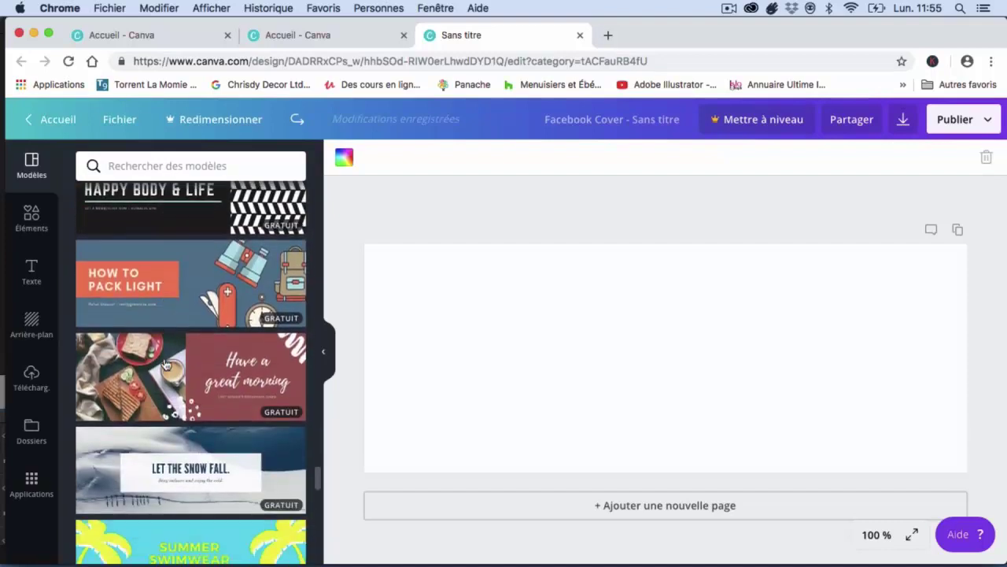
{"action": "scroll", "coordinate": [165, 364], "scroll_direction": "down", "scroll_amount": 2}
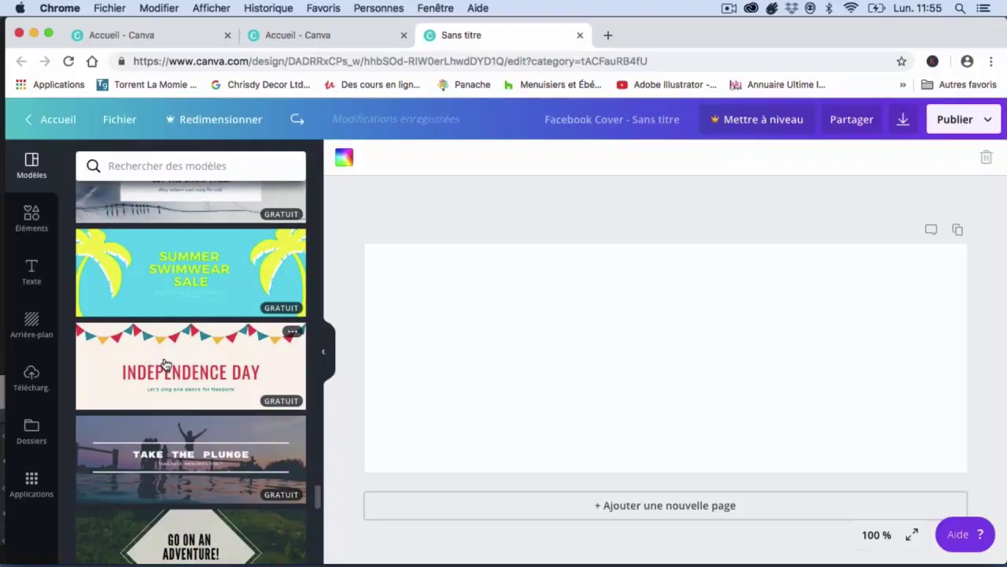
Step: Try the Independence Day template on the cover, undo it and apply the Take the Plunge template instead
{"action": "left_click_drag", "start_coordinate": [166, 363], "coordinate": [551, 357]}
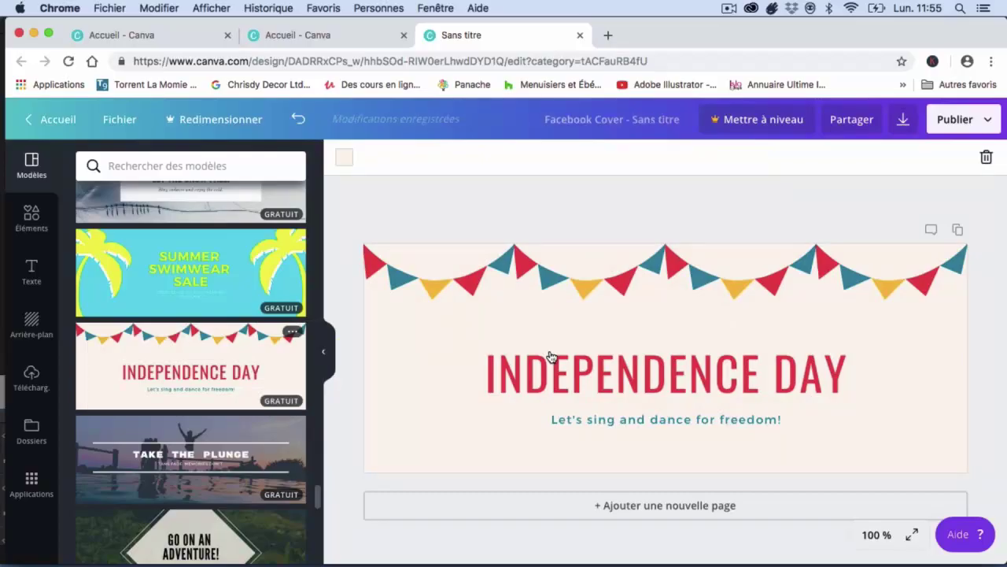
{"action": "key", "text": "super+z"}
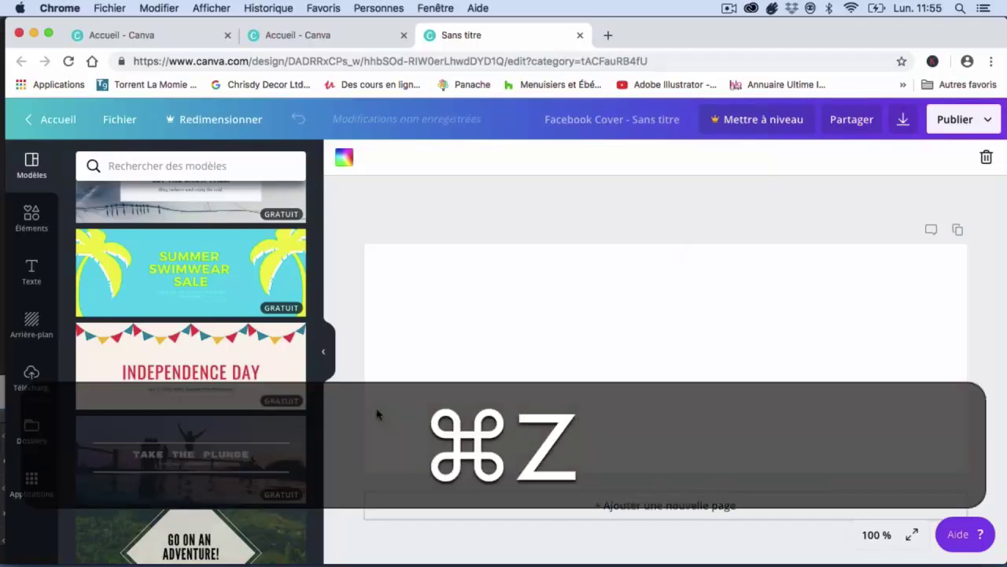
{"action": "left_click", "coordinate": [263, 446]}
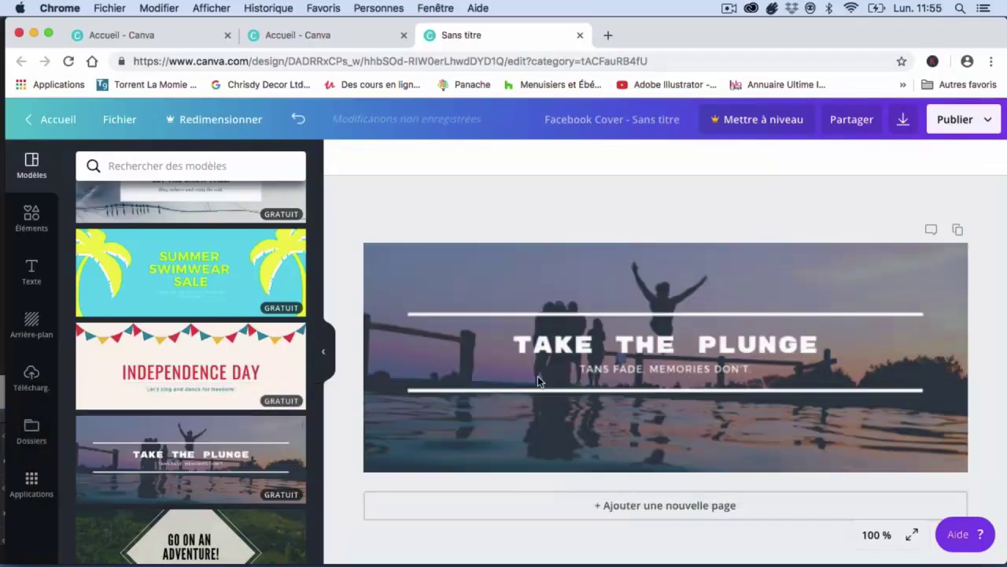